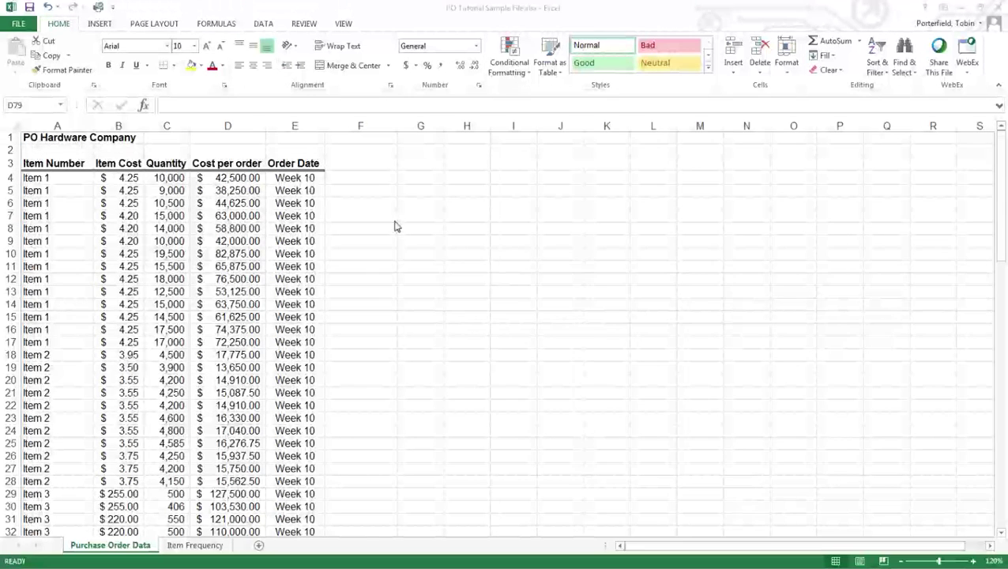
Scroll through the purchase order data to review the table
{"action": "left_click", "coordinate": [84, 195]}
{"action": "scroll", "coordinate": [84, 194], "scroll_direction": "down", "scroll_amount": 3}
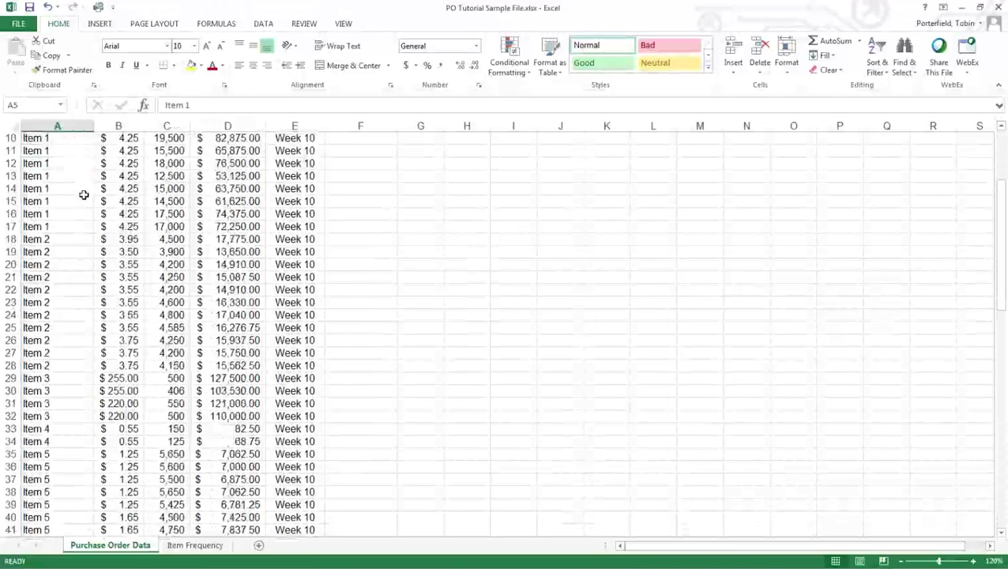
{"action": "scroll", "coordinate": [84, 194], "scroll_direction": "up", "scroll_amount": 3}
{"action": "scroll", "coordinate": [83, 194], "scroll_direction": "down", "scroll_amount": 7}
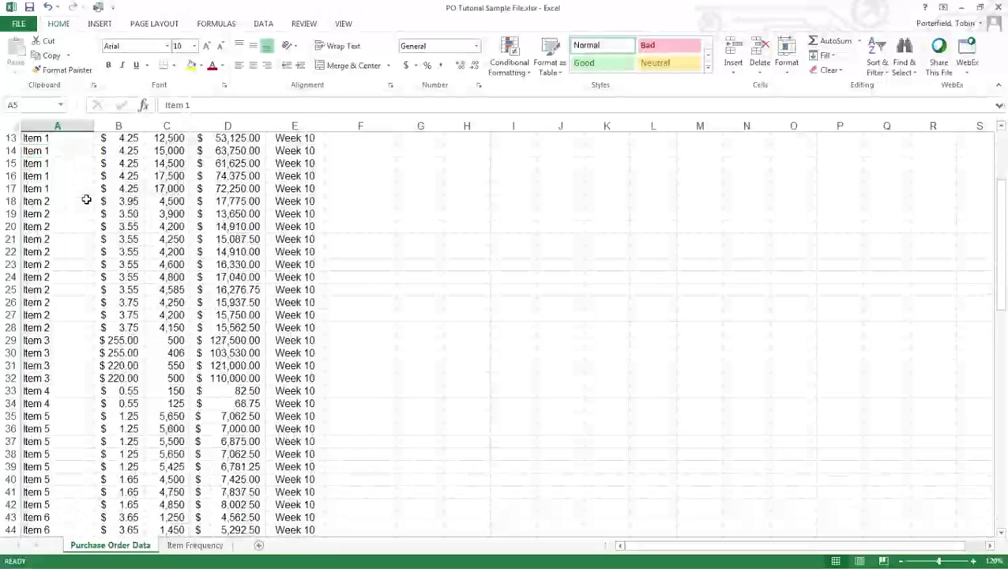
{"action": "scroll", "coordinate": [87, 199], "scroll_direction": "down", "scroll_amount": 6}
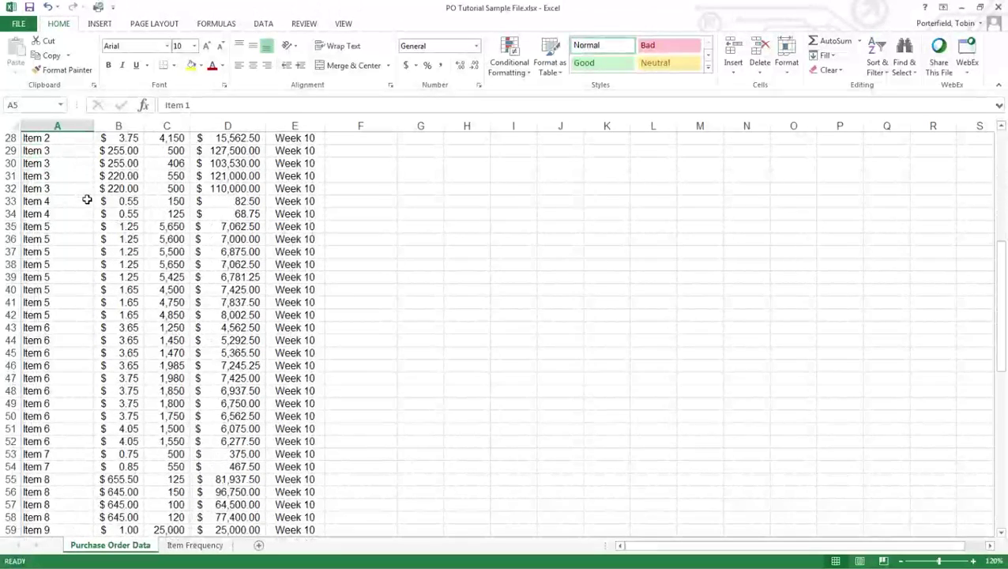
{"action": "scroll", "coordinate": [87, 199], "scroll_direction": "down", "scroll_amount": 2}
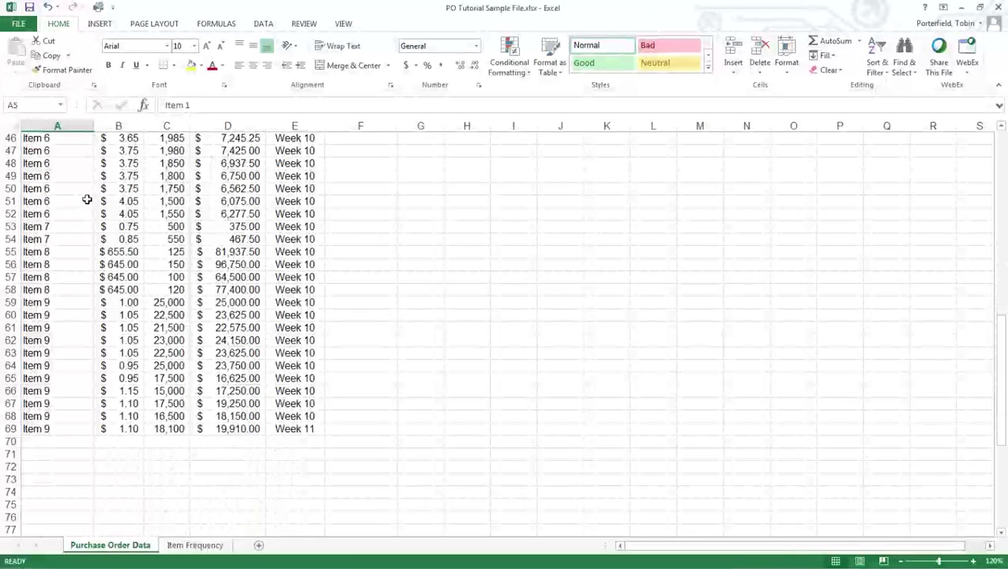
{"action": "scroll", "coordinate": [87, 199], "scroll_direction": "down", "scroll_amount": 2}
{"action": "scroll", "coordinate": [87, 199], "scroll_direction": "up", "scroll_amount": 17}
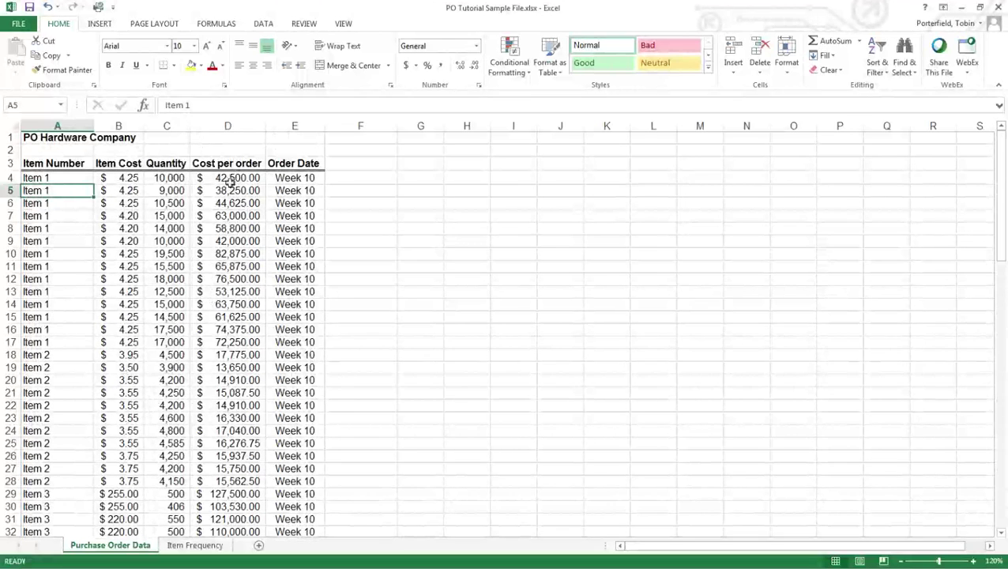
Check the Cost per order formula in D4 against Item Cost in B4 and Quantity in C4
{"action": "left_click", "coordinate": [237, 180]}
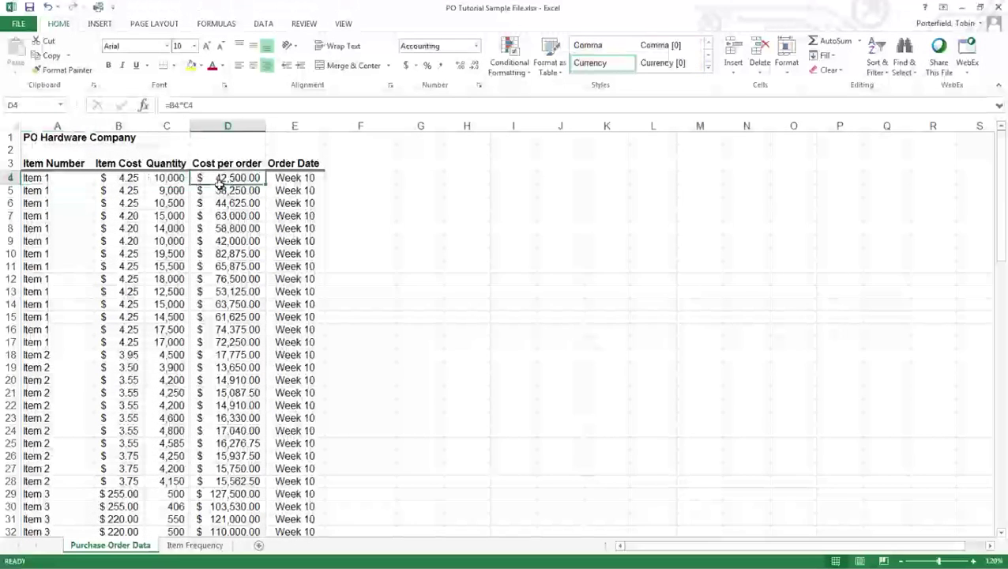
{"action": "left_click", "coordinate": [128, 181]}
{"action": "left_click", "coordinate": [171, 180]}
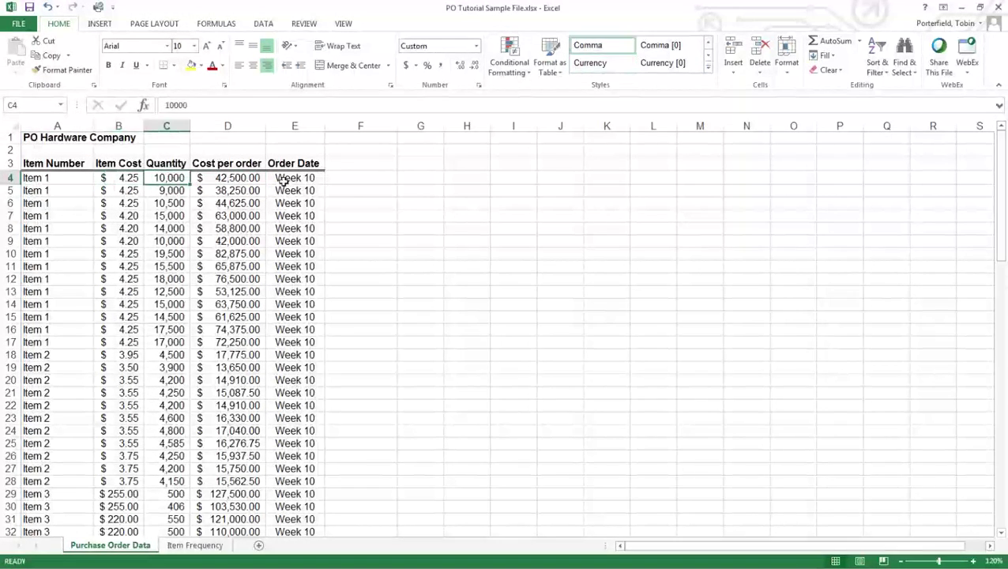
{"action": "left_click", "coordinate": [237, 180]}
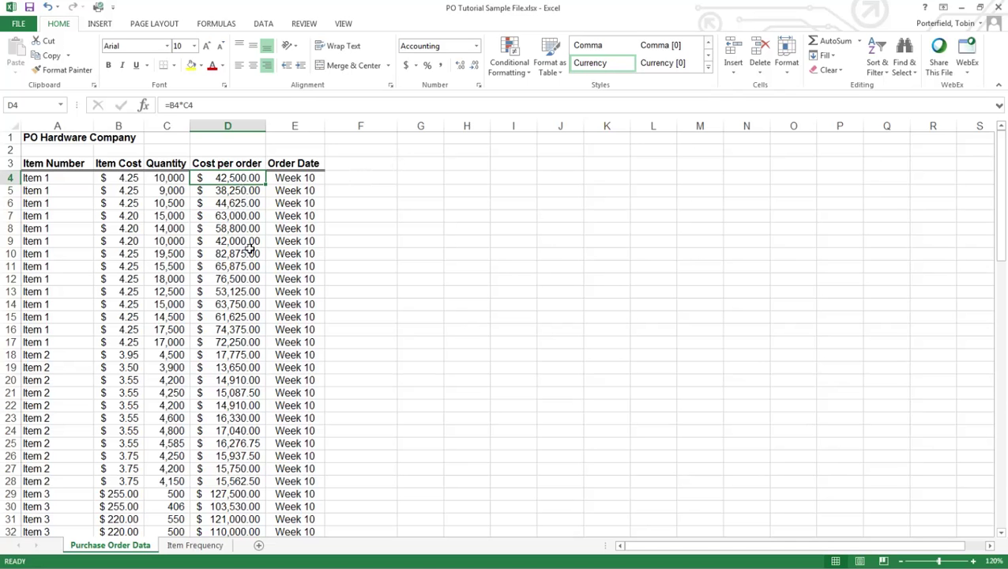
{"action": "scroll", "coordinate": [253, 258], "scroll_direction": "down", "scroll_amount": 3}
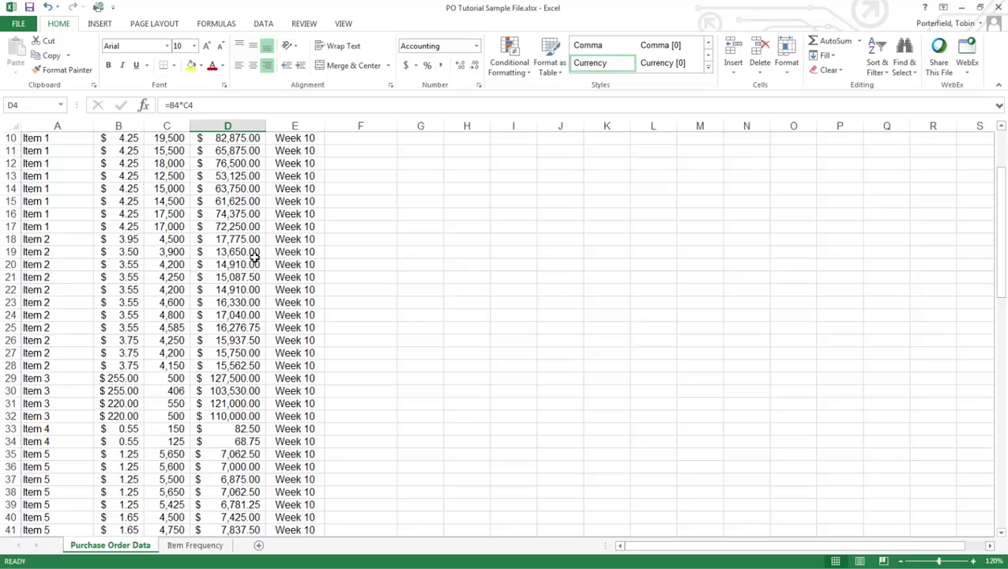
{"action": "scroll", "coordinate": [254, 258], "scroll_direction": "up", "scroll_amount": 3}
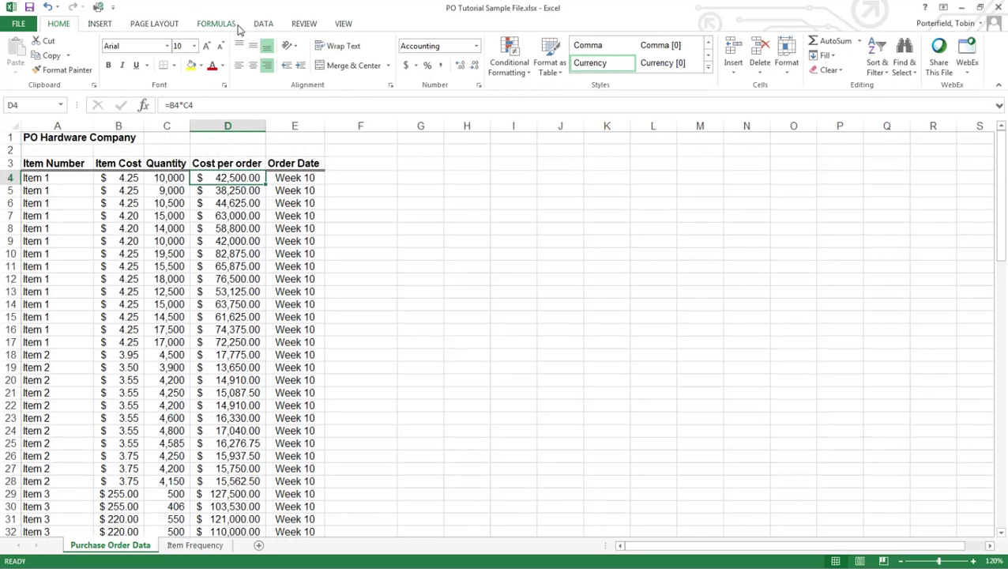
Open the Data Analysis Histogram tool with input range $D$3:$D$69
{"action": "left_click", "coordinate": [263, 26]}
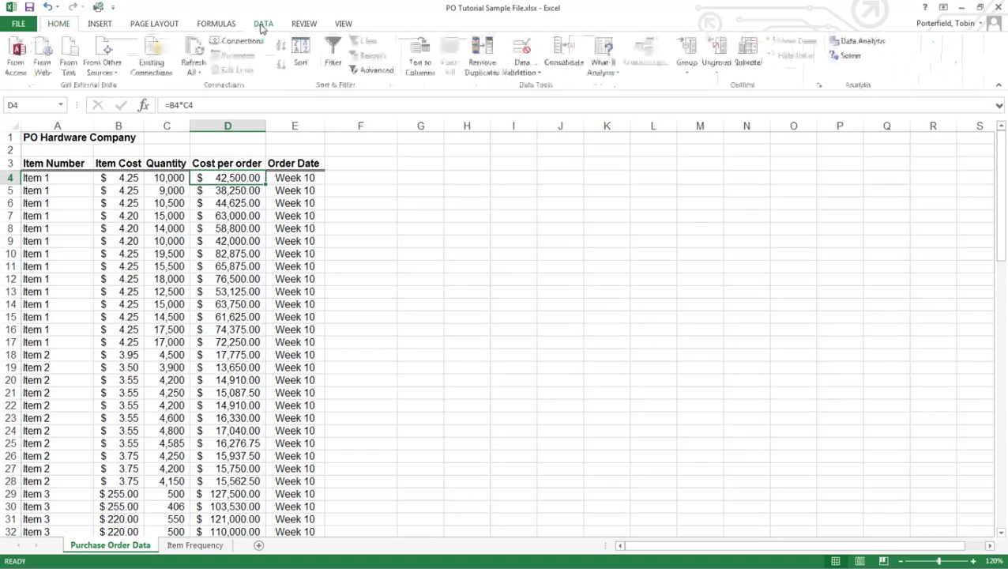
{"action": "left_click", "coordinate": [856, 42]}
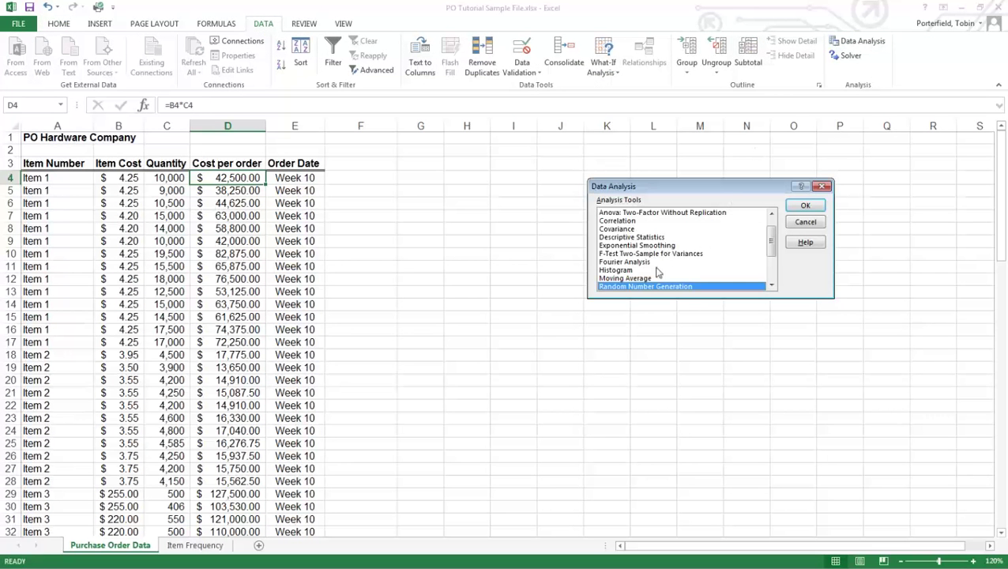
{"action": "left_click", "coordinate": [620, 270]}
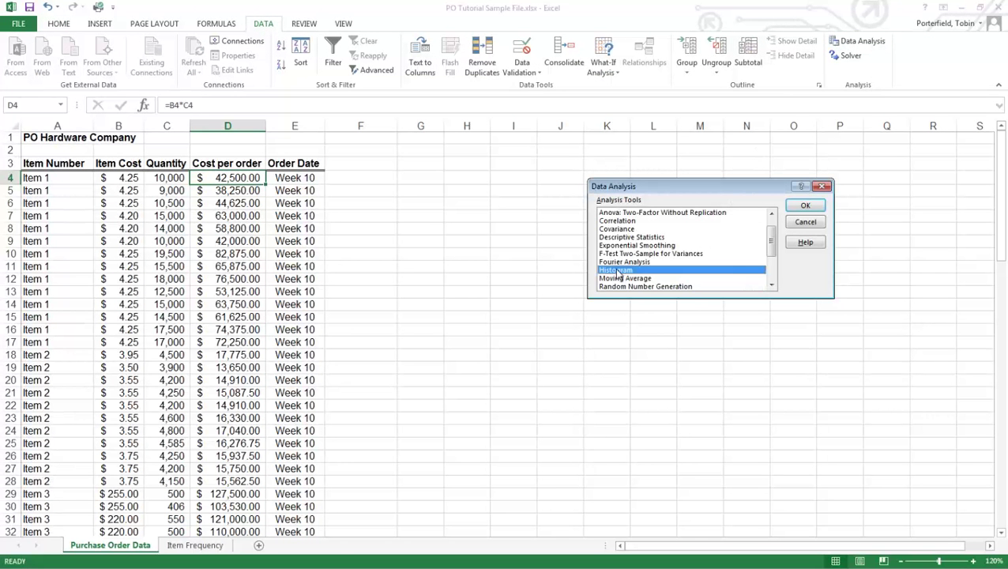
{"action": "left_click", "coordinate": [806, 207]}
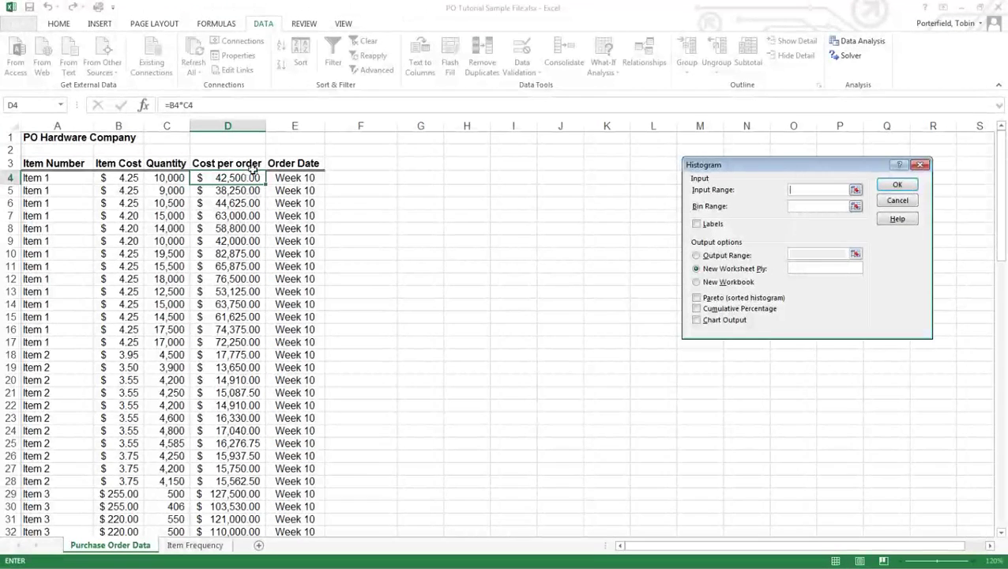
{"action": "left_click_drag", "start_coordinate": [253, 166], "coordinate": [255, 519]}
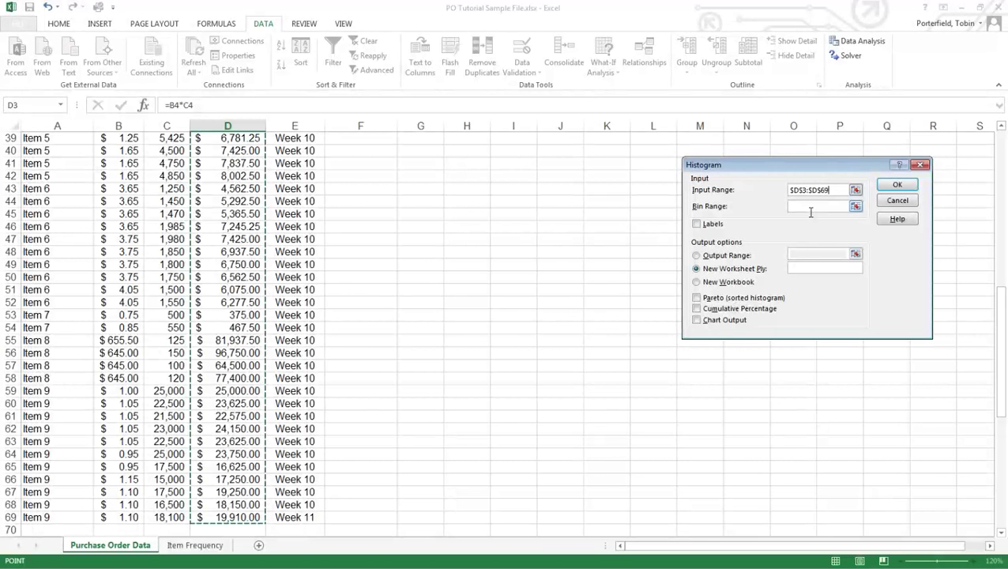
Tick Labels, Pareto (sorted histogram) and Chart Output in the Histogram dialog
{"action": "left_click", "coordinate": [696, 224]}
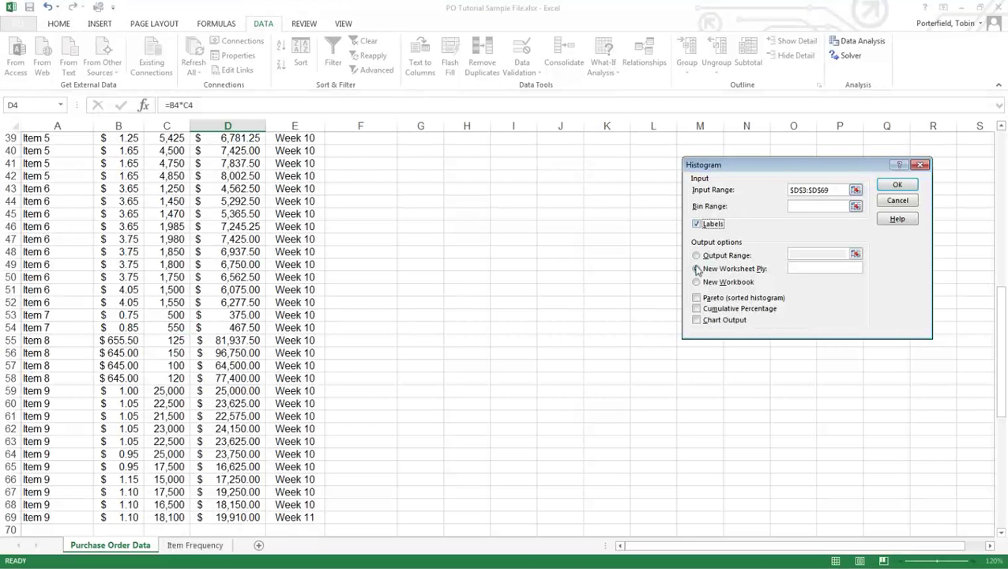
{"action": "left_click", "coordinate": [697, 299]}
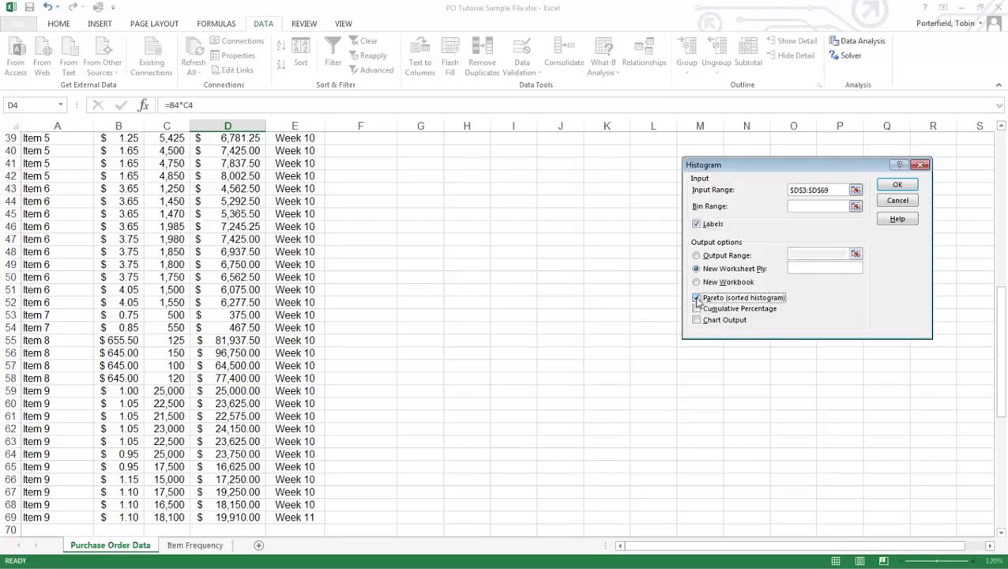
{"action": "left_click", "coordinate": [696, 322]}
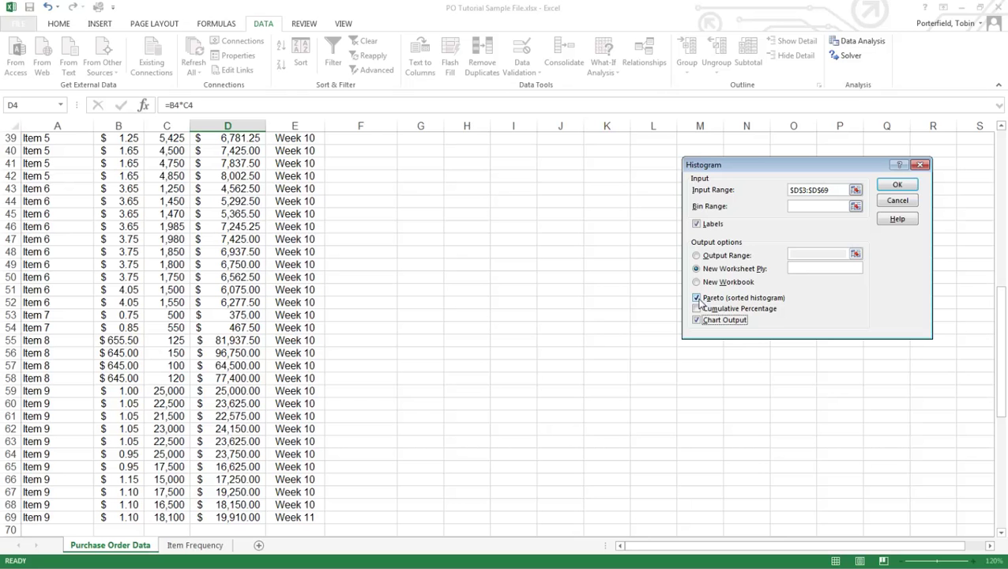
Run the histogram and enlarge the resulting Histogram chart on the new sheet
{"action": "left_click", "coordinate": [897, 187]}
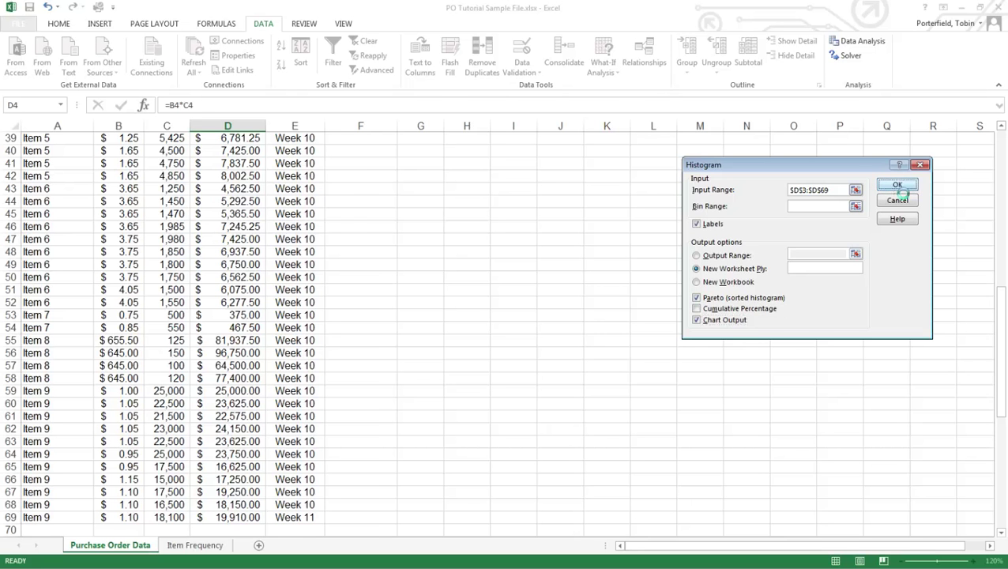
{"action": "left_click", "coordinate": [471, 251]}
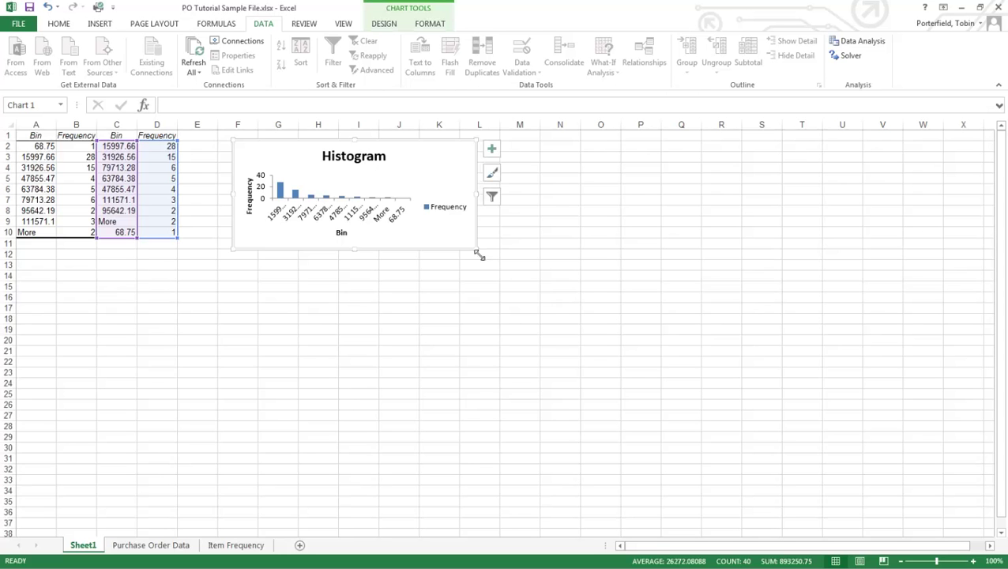
{"action": "left_click_drag", "start_coordinate": [477, 254], "coordinate": [605, 368]}
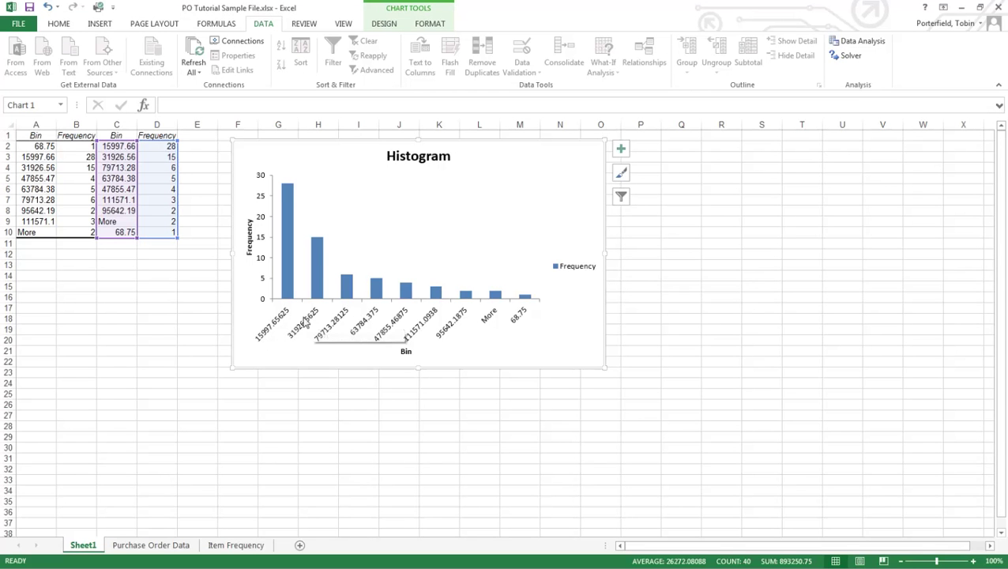
Delete the Frequency legend from the Histogram chart
{"action": "mouse_move", "coordinate": [322, 280]}
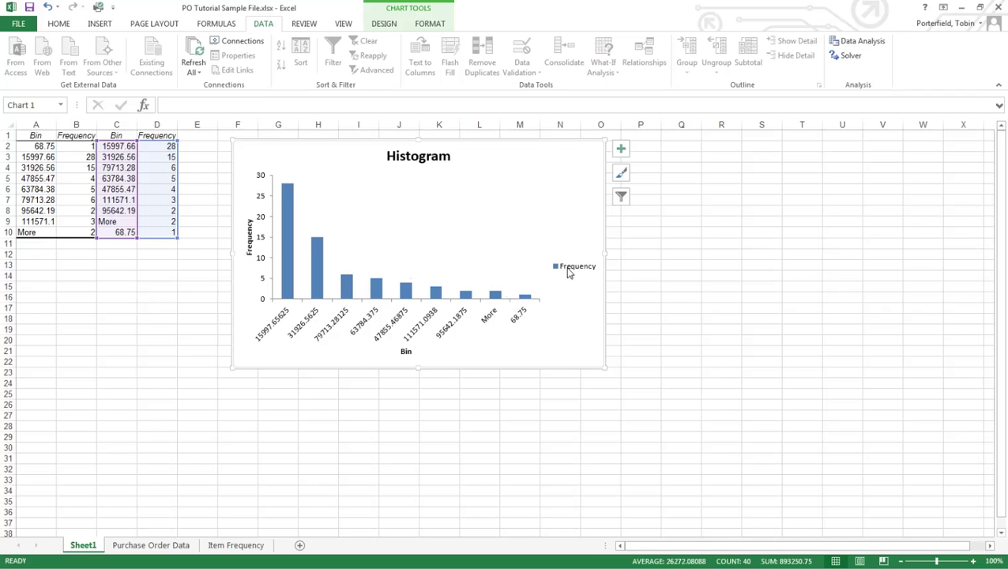
{"action": "left_click", "coordinate": [569, 267]}
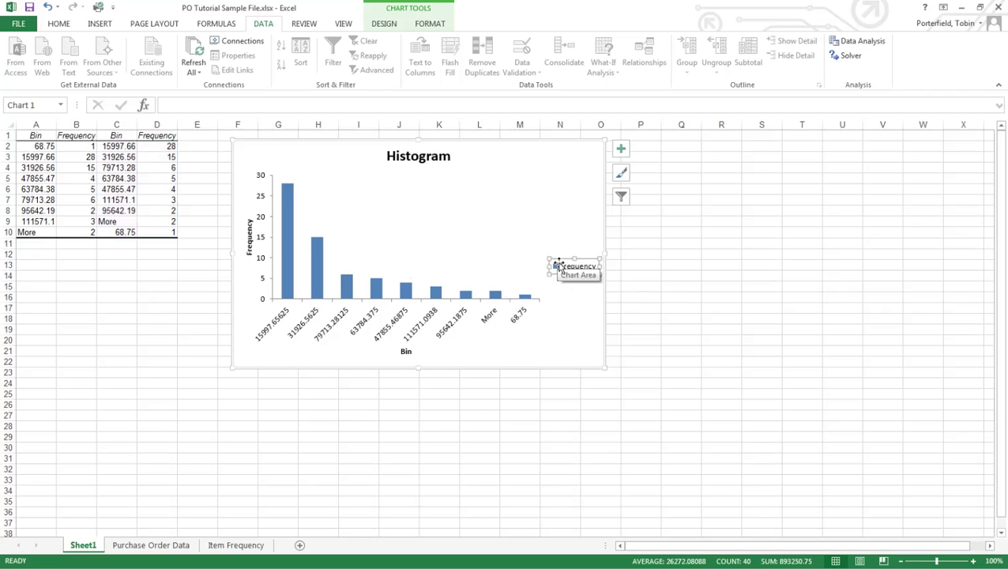
{"action": "key", "text": "Delete"}
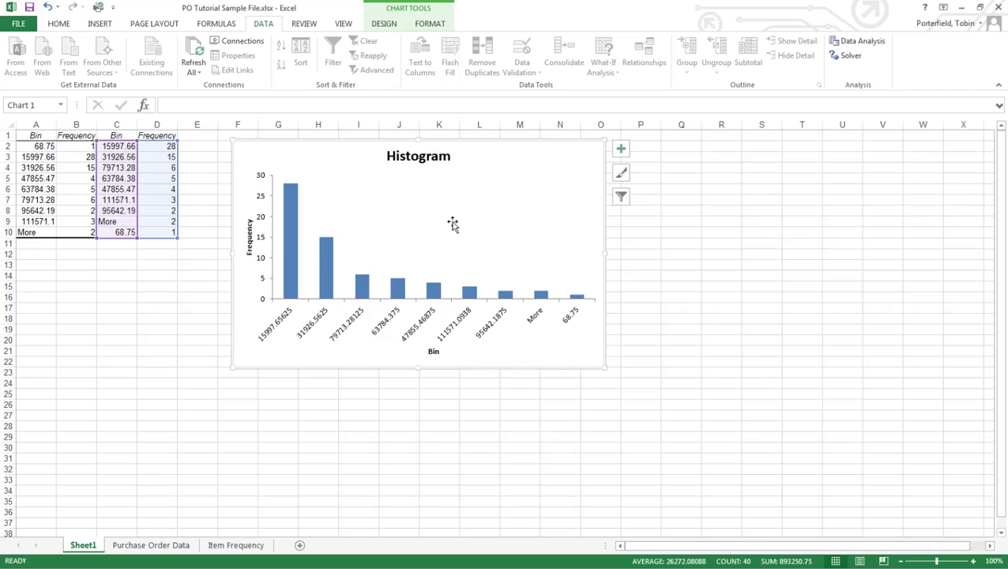
{"action": "mouse_move", "coordinate": [290, 187]}
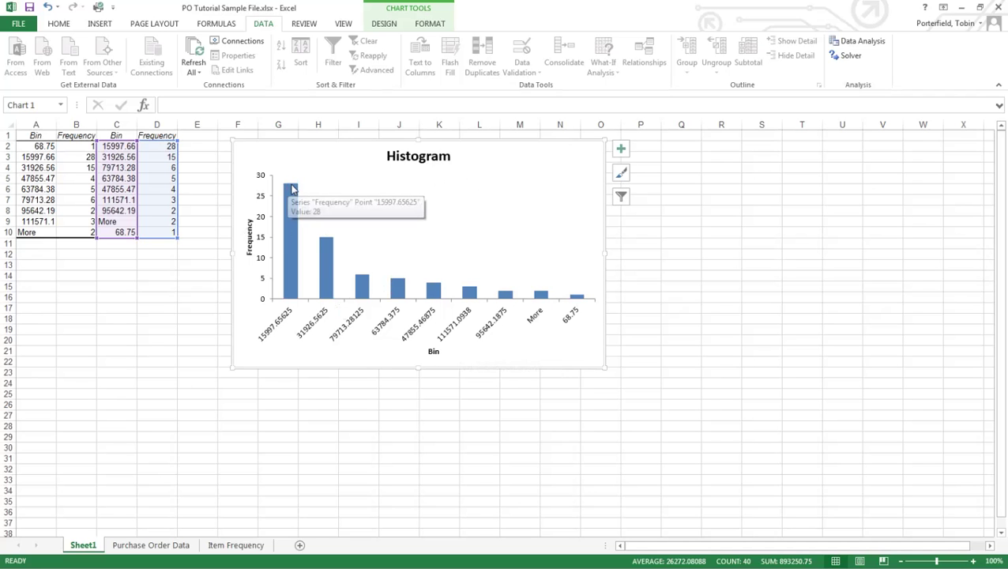
Go back to the Purchase Order Data sheet and select J4 for the custom bins
{"action": "left_click", "coordinate": [144, 545]}
{"action": "scroll", "coordinate": [305, 304], "scroll_direction": "up", "scroll_amount": 15}
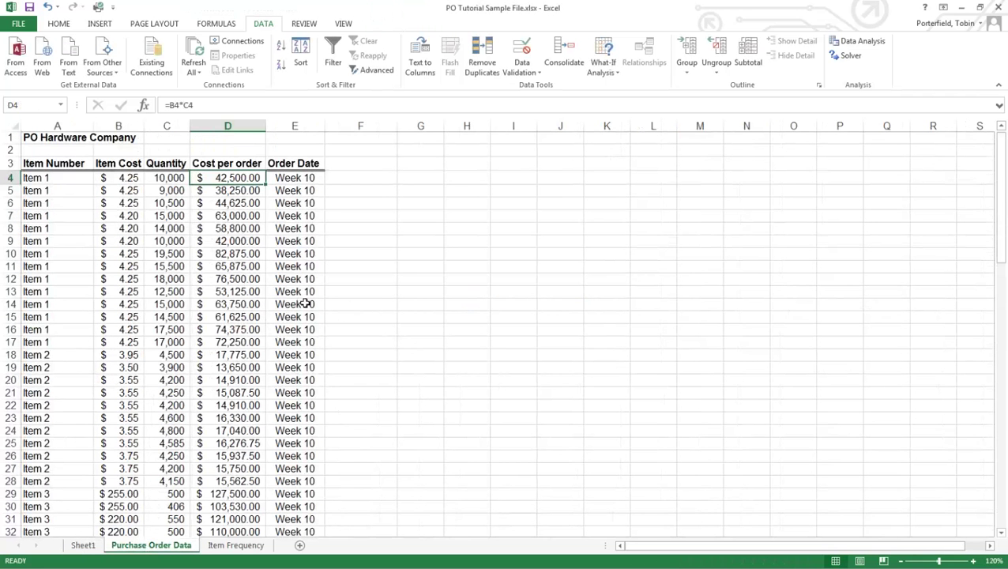
{"action": "left_click", "coordinate": [570, 180]}
{"action": "scroll", "coordinate": [286, 320], "scroll_direction": "down", "scroll_amount": 2}
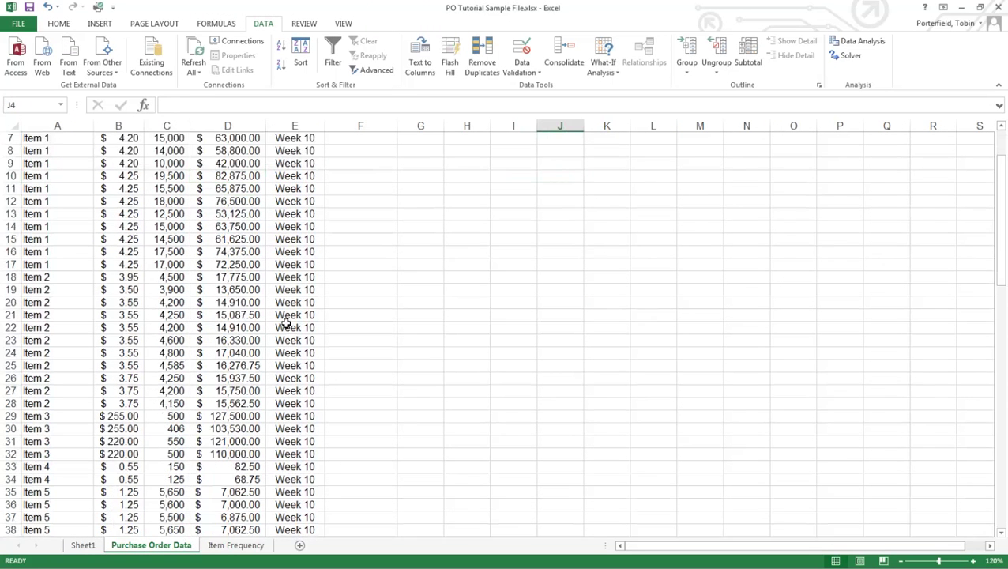
{"action": "scroll", "coordinate": [285, 323], "scroll_direction": "down", "scroll_amount": 1}
{"action": "scroll", "coordinate": [286, 323], "scroll_direction": "up", "scroll_amount": 1}
{"action": "scroll", "coordinate": [286, 323], "scroll_direction": "down", "scroll_amount": 10}
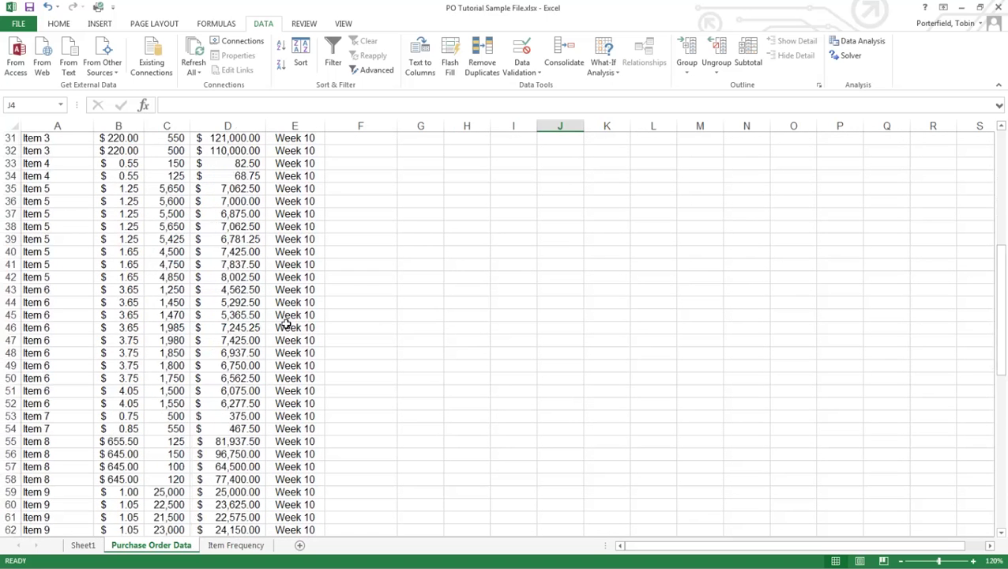
{"action": "scroll", "coordinate": [286, 323], "scroll_direction": "down", "scroll_amount": 1}
Enter bin limits 100000, 80000, 70000, 60000 and 50000 in J4:J8
{"action": "scroll", "coordinate": [286, 323], "scroll_direction": "up", "scroll_amount": 13}
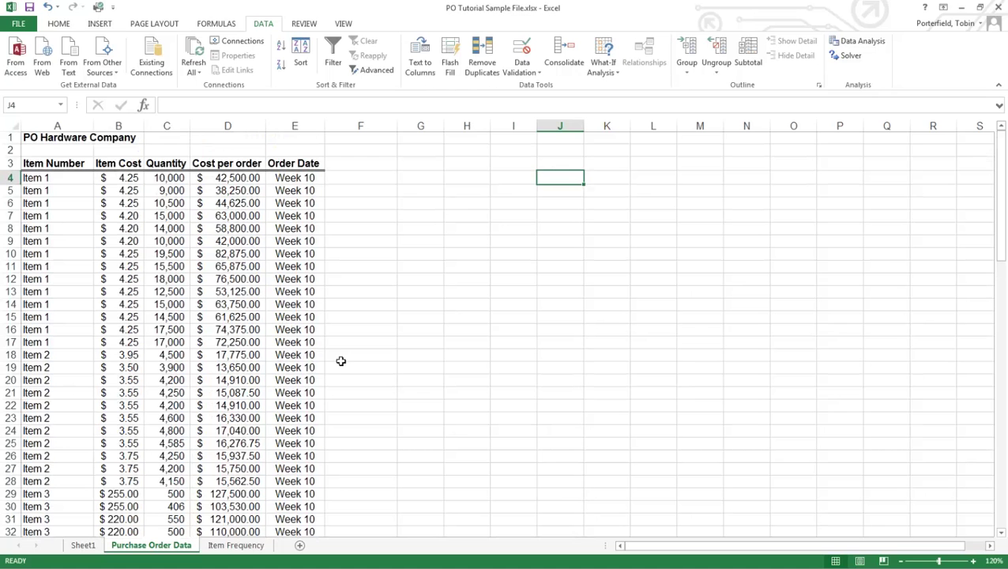
{"action": "type", "text": "100000"}
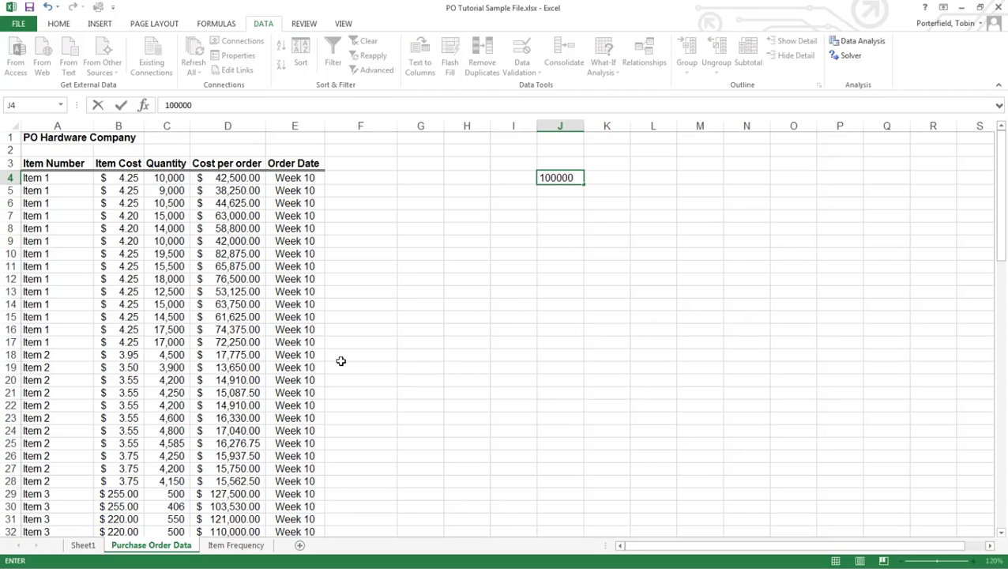
{"action": "key", "text": "Return"}
{"action": "type", "text": "80000"}
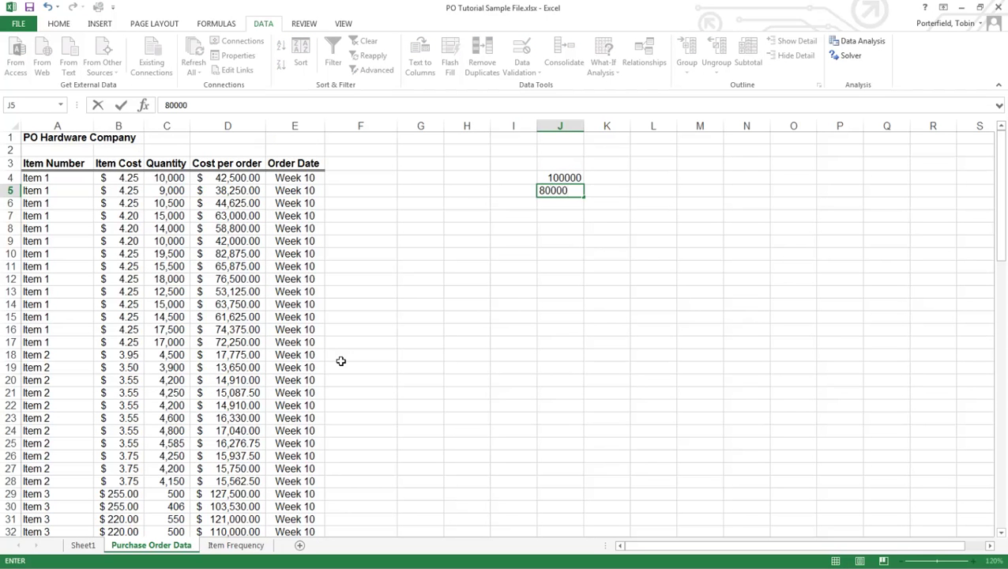
{"action": "key", "text": "Return"}
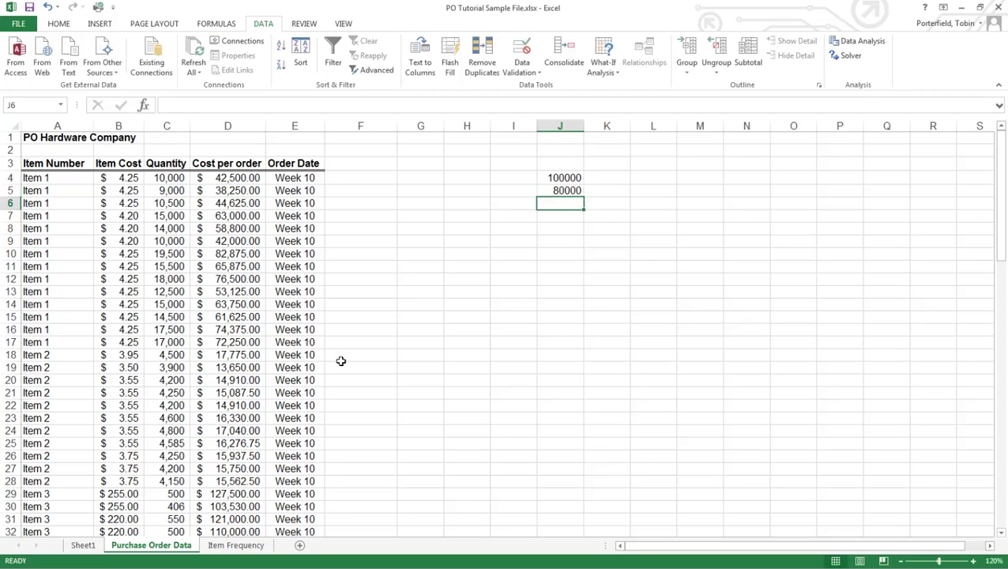
{"action": "type", "text": "70000"}
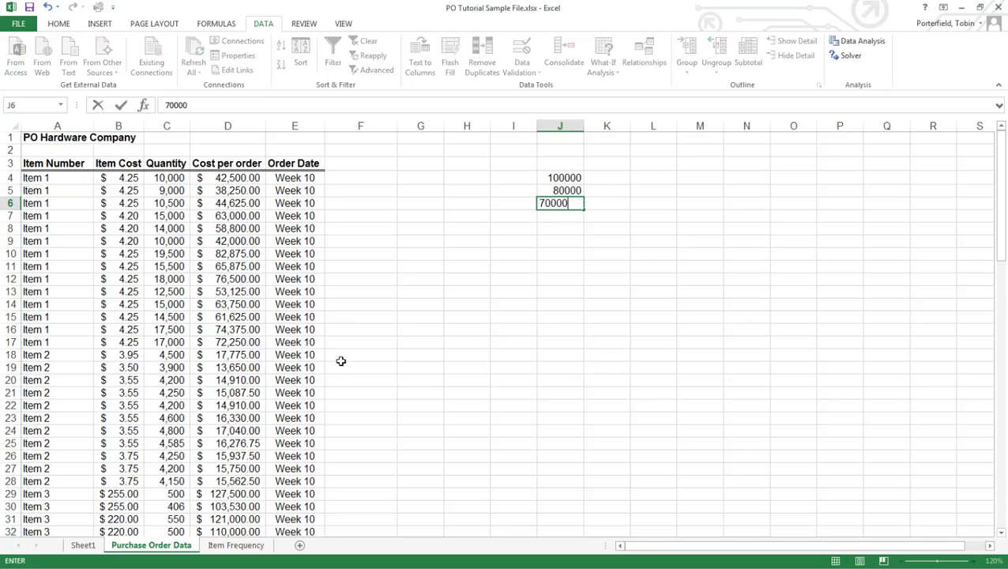
{"action": "key", "text": "Return"}
{"action": "type", "text": "60"}
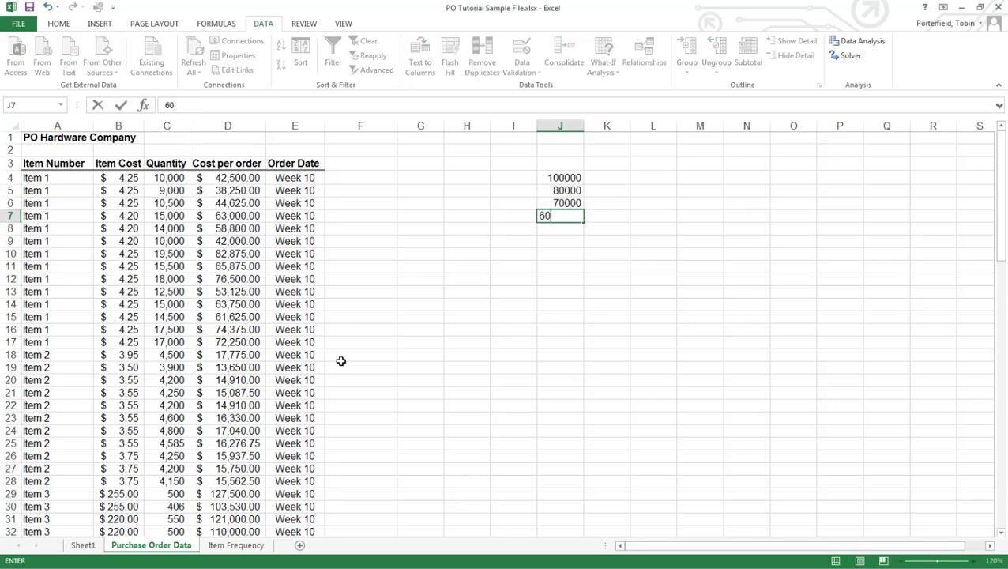
{"action": "type", "text": "000"}
{"action": "key", "text": "Return"}
{"action": "type", "text": "5"}
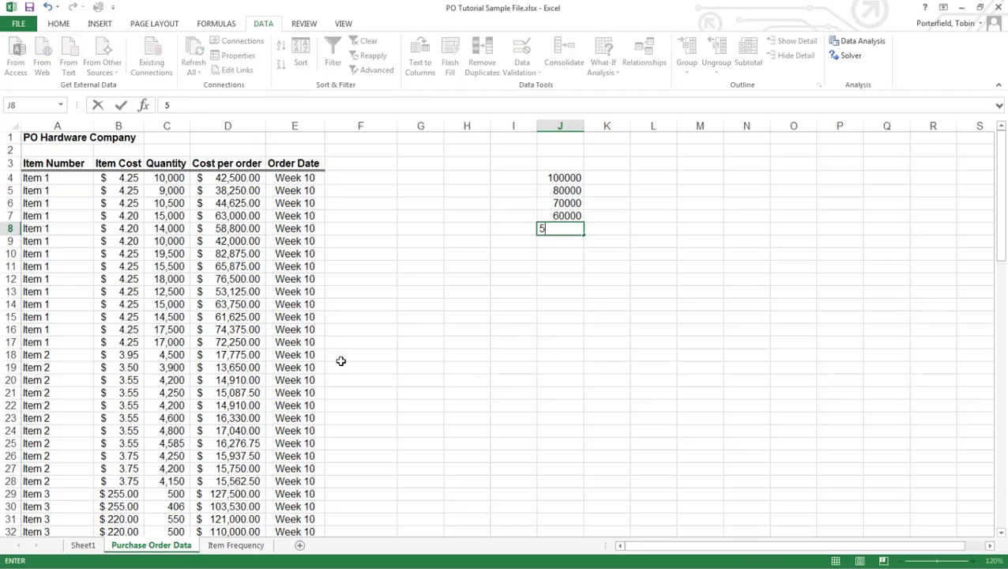
{"action": "type", "text": "0000"}
{"action": "key", "text": "Return"}
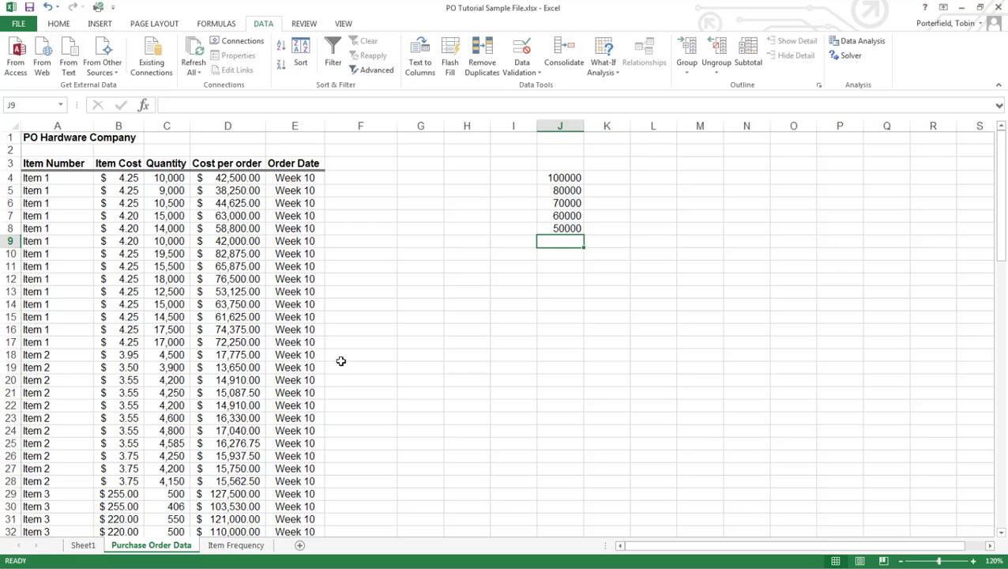
Enter bin limits 40000, 30000, 20000 and 10000 in J9:J12, correcting J11 to 20000
{"action": "type", "text": "40000"}
{"action": "key", "text": "Return"}
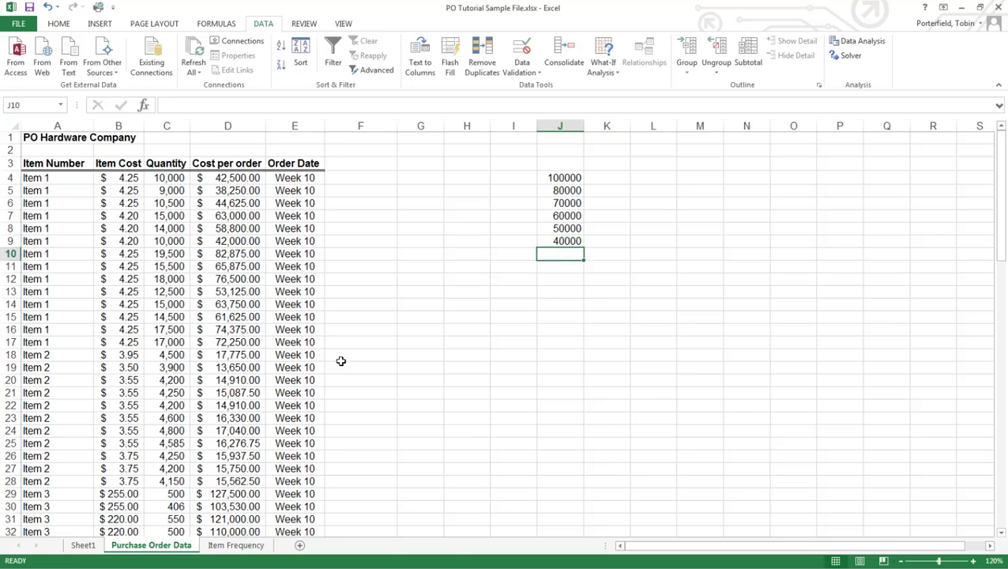
{"action": "type", "text": "30000"}
{"action": "key", "text": "Return"}
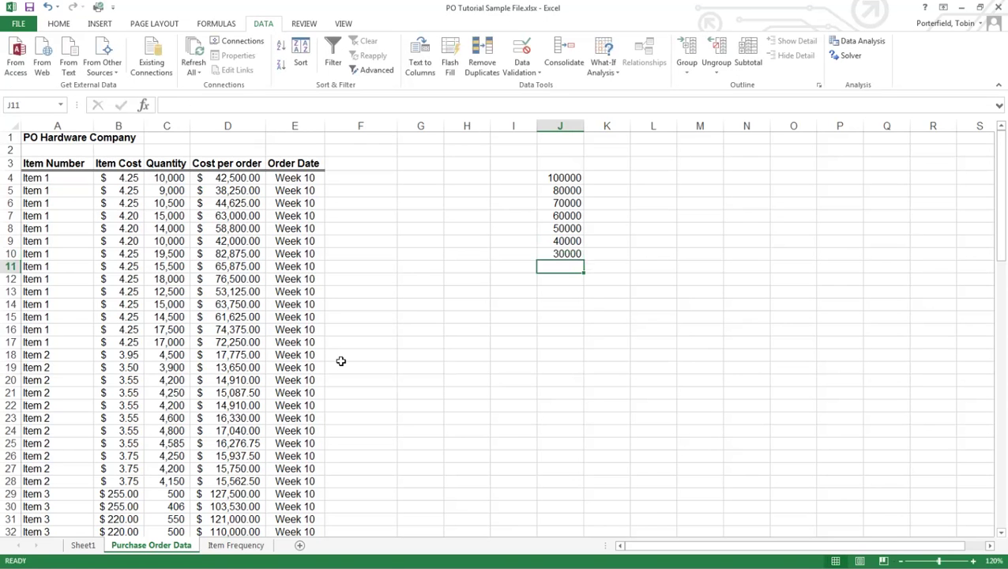
{"action": "type", "text": "2000"}
{"action": "key", "text": "Return"}
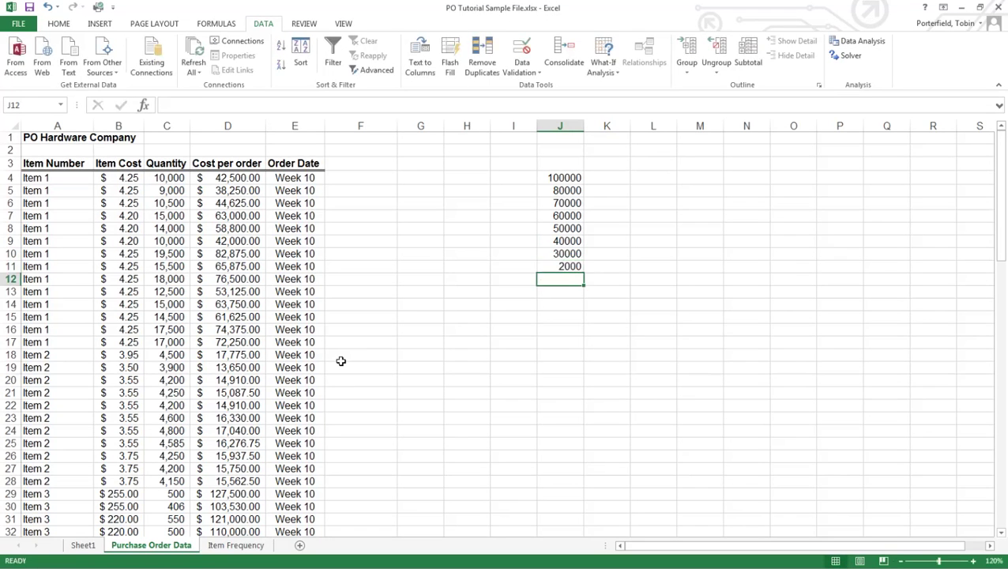
{"action": "key", "text": "Up"}
{"action": "key", "text": "Down"}
{"action": "key", "text": "Up"}
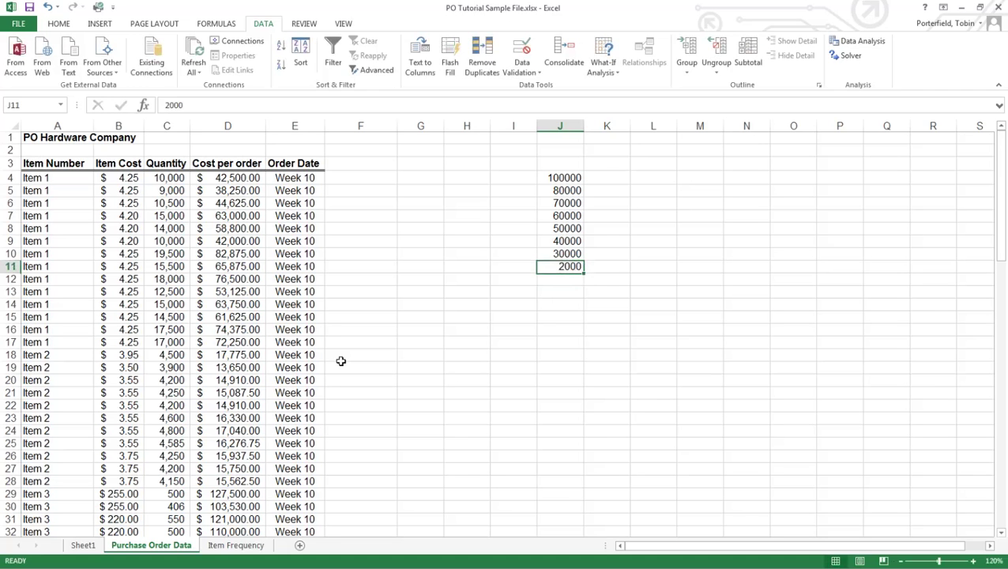
{"action": "type", "text": "2000"}
{"action": "key", "text": "Return"}
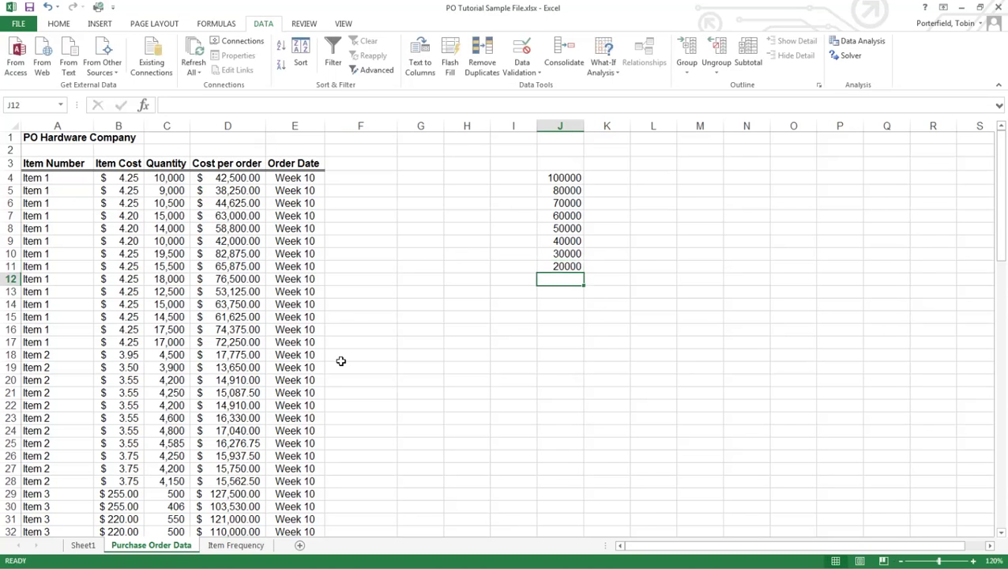
{"action": "type", "text": "10000"}
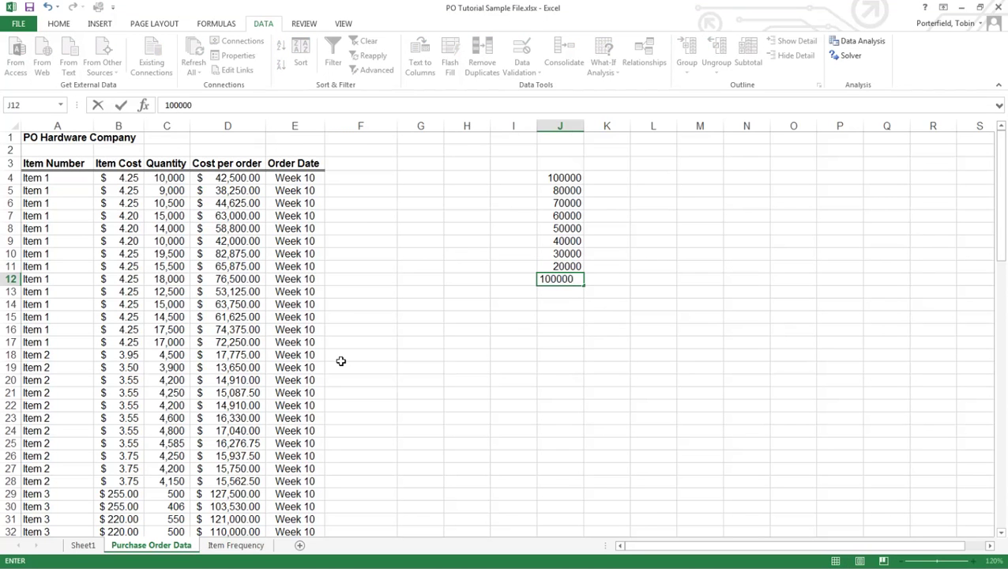
{"action": "key", "text": "Return"}
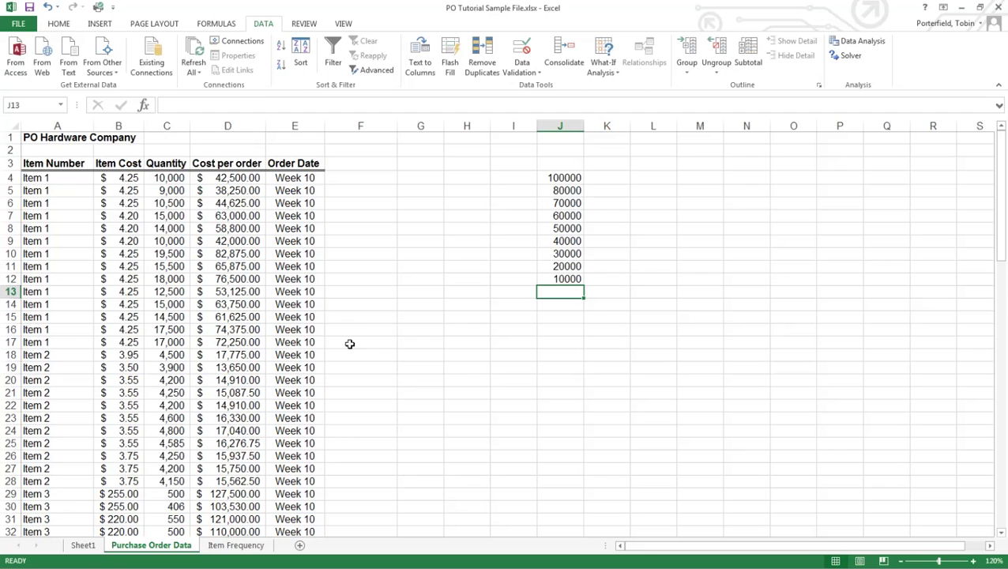
Rerun the Histogram on $D$3:$D$69 with bin range $J$4:$J$12, Labels, Pareto and Chart Output
{"action": "left_click", "coordinate": [861, 42]}
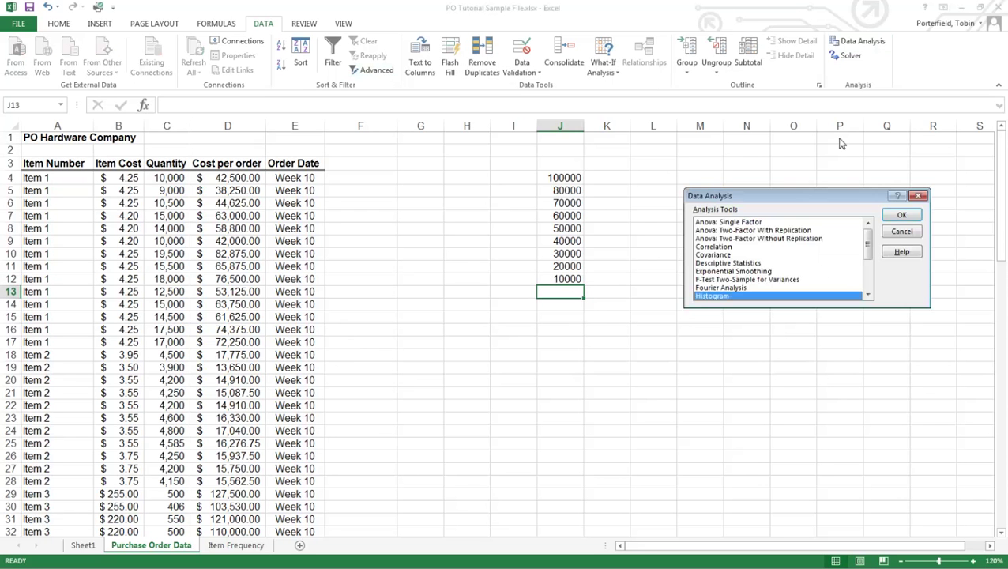
{"action": "left_click", "coordinate": [901, 218]}
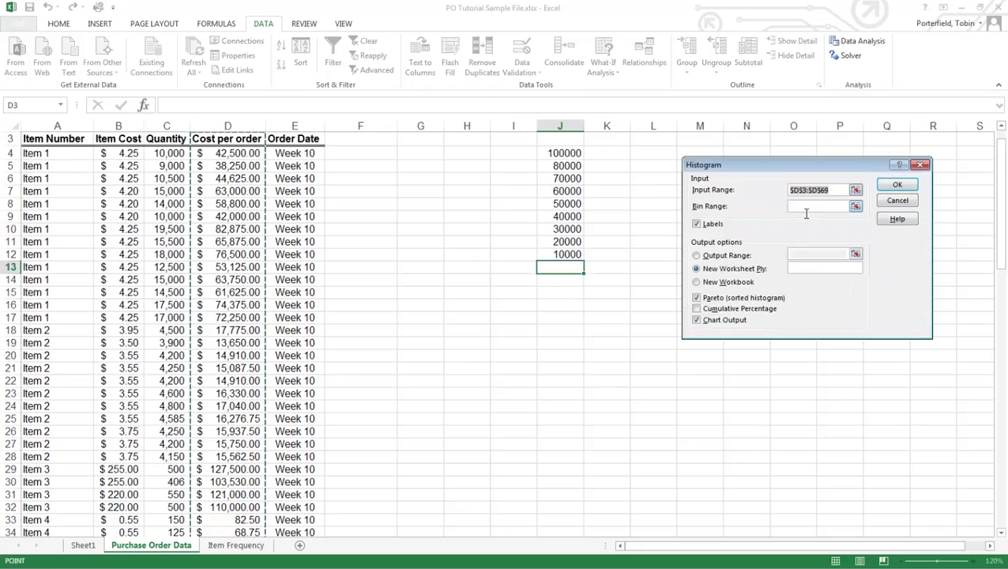
{"action": "left_click", "coordinate": [790, 207]}
{"action": "left_click_drag", "start_coordinate": [571, 155], "coordinate": [571, 255]}
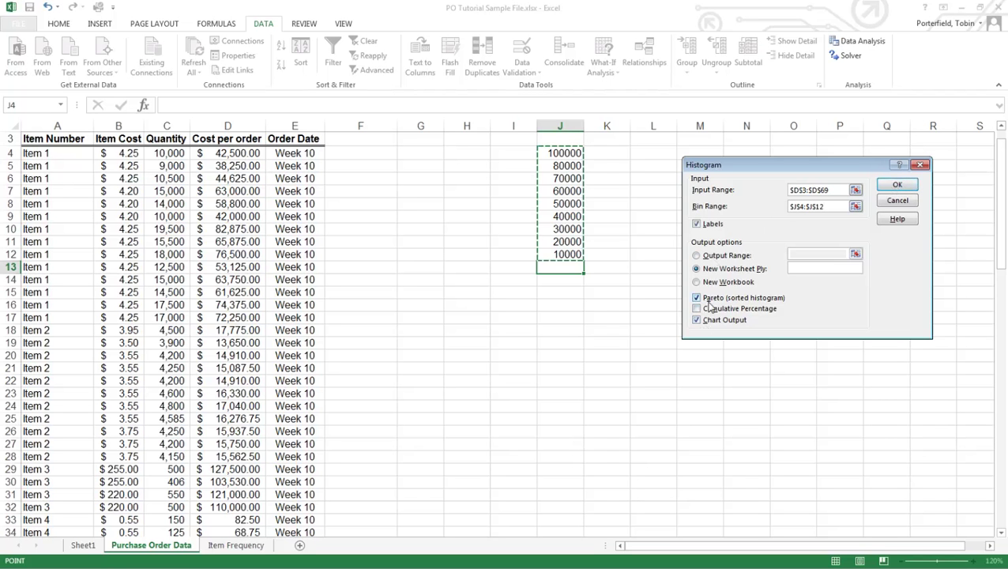
{"action": "left_click", "coordinate": [900, 187]}
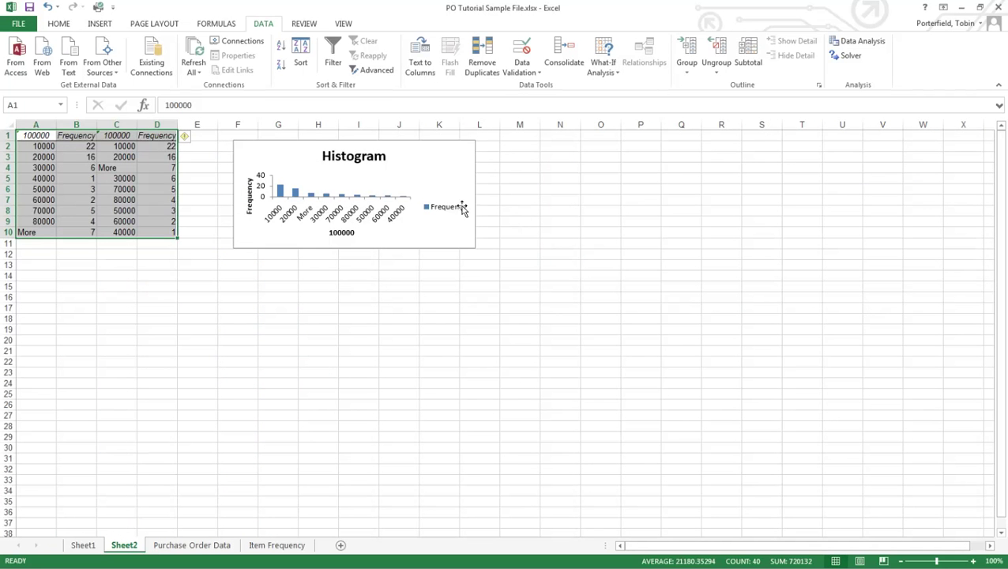
Select the Sheet2 histogram chart and drag its corner outward to enlarge it
{"action": "left_click", "coordinate": [449, 180]}
{"action": "left_click_drag", "start_coordinate": [478, 250], "coordinate": [616, 374]}
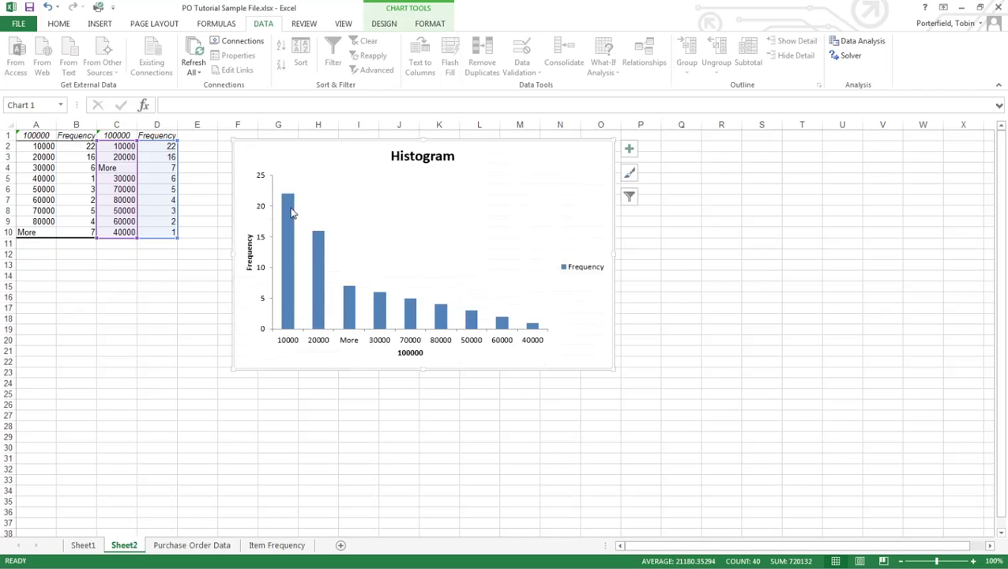
{"action": "mouse_move", "coordinate": [285, 304]}
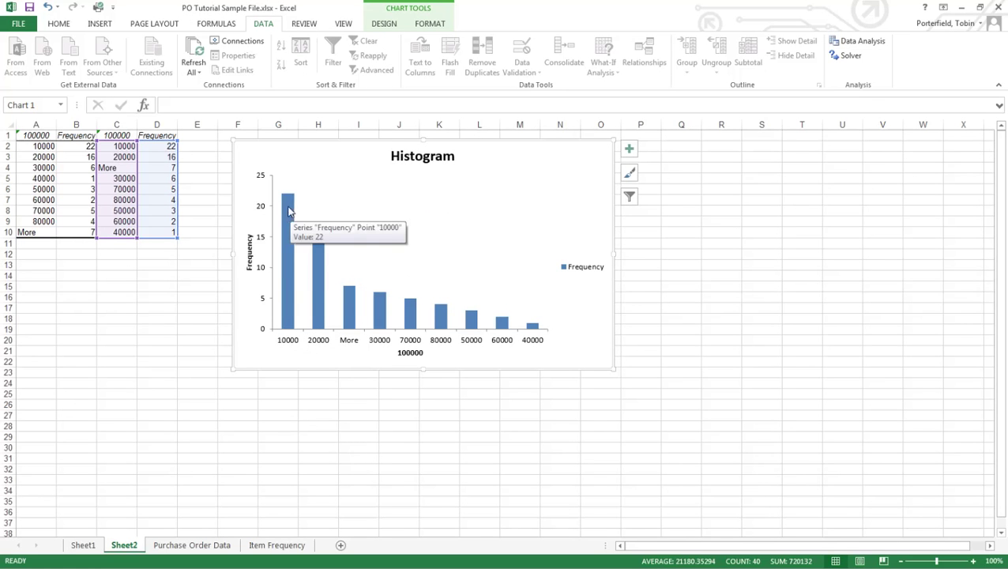
{"action": "mouse_move", "coordinate": [321, 280]}
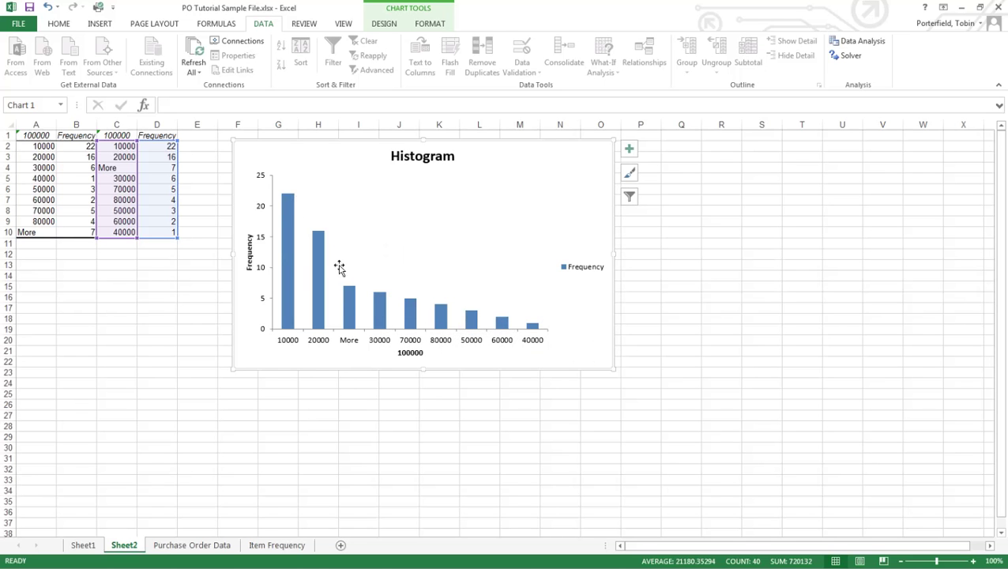
Delete the Frequency legend and replace the 'Histogram' title with 'Order Value Histogram'
{"action": "left_click", "coordinate": [583, 268]}
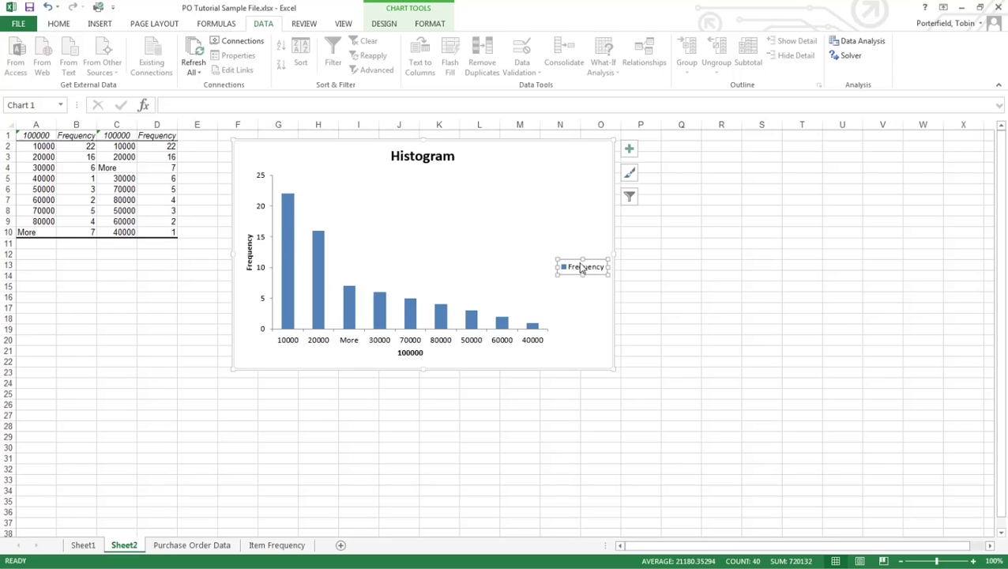
{"action": "key", "text": "Delete"}
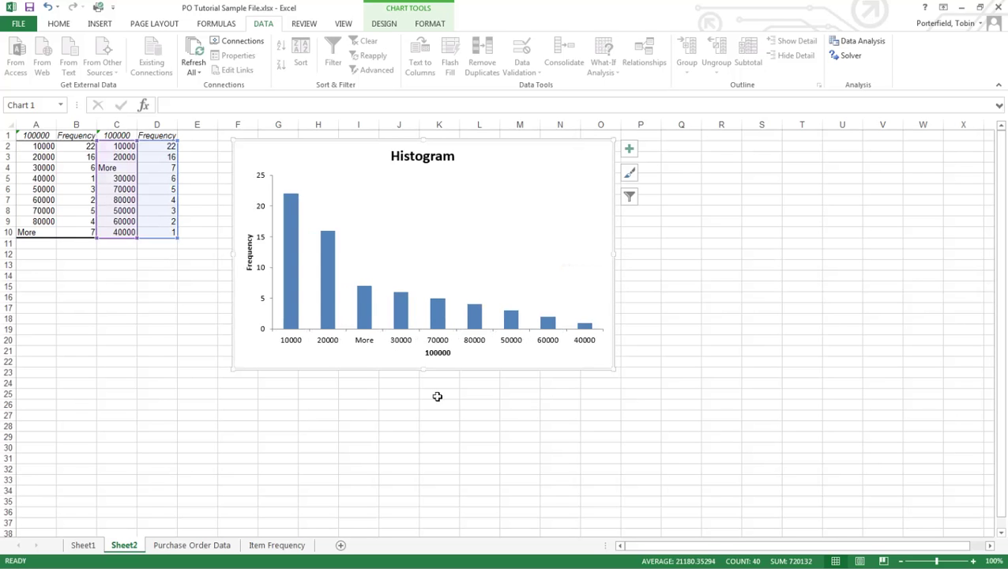
{"action": "left_click", "coordinate": [395, 158]}
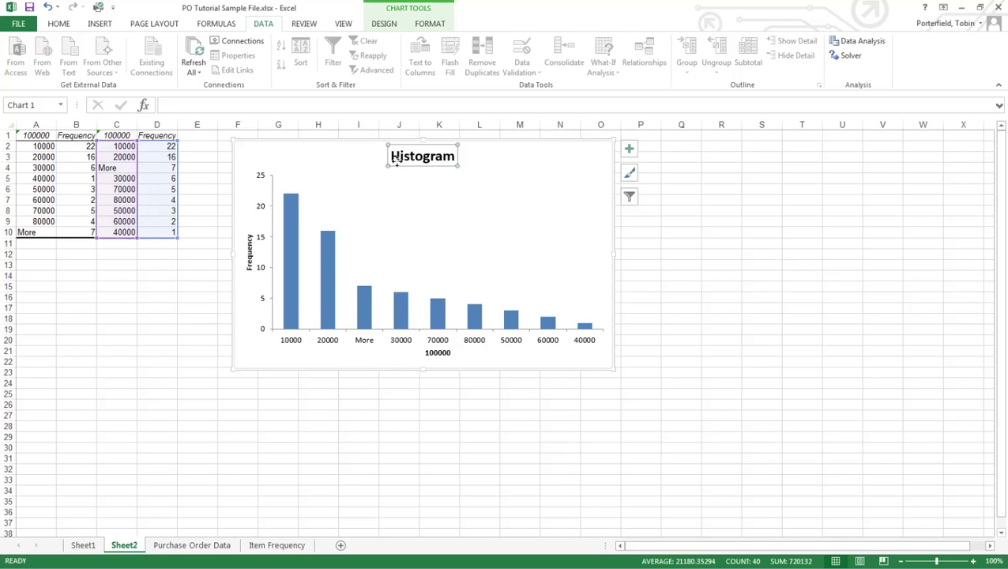
{"action": "left_click_drag", "start_coordinate": [396, 162], "coordinate": [451, 166]}
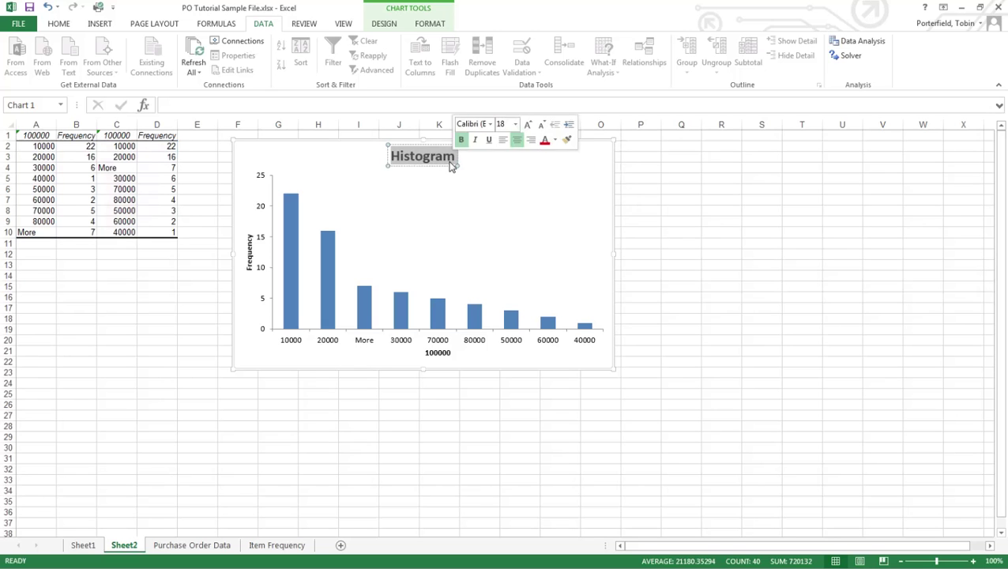
{"action": "type", "text": "Ord"}
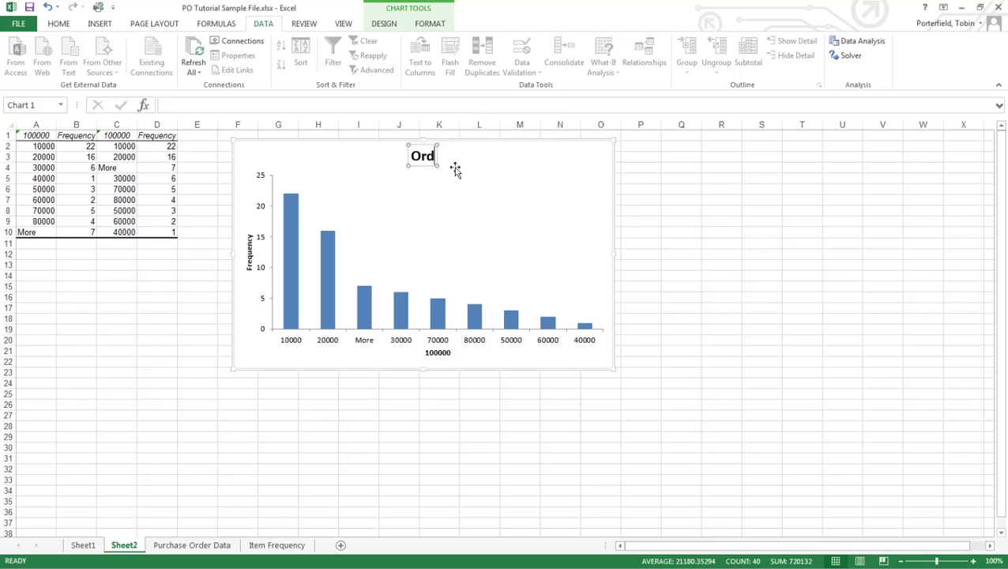
{"action": "type", "text": "er Value Histogram"}
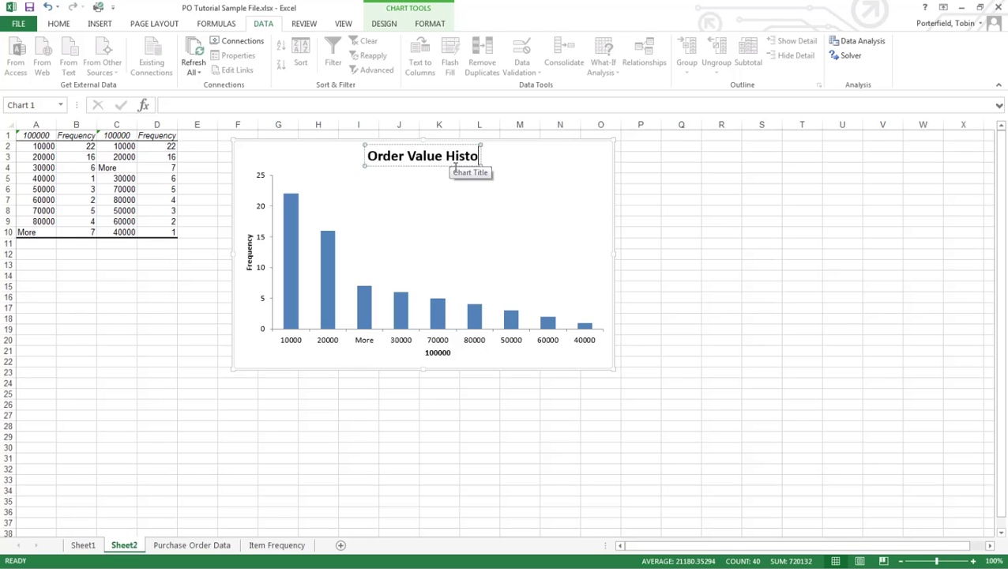
{"action": "left_click", "coordinate": [761, 233]}
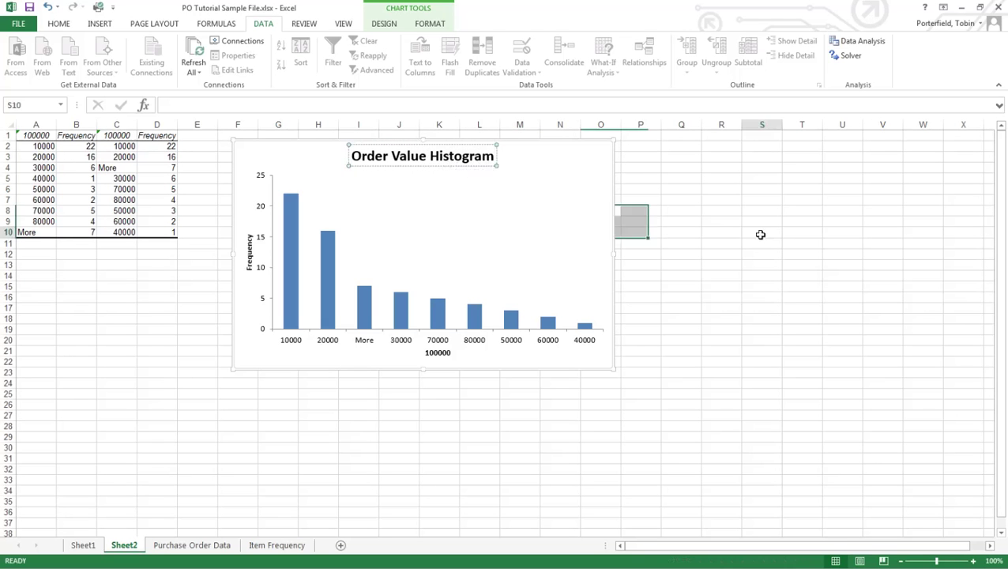